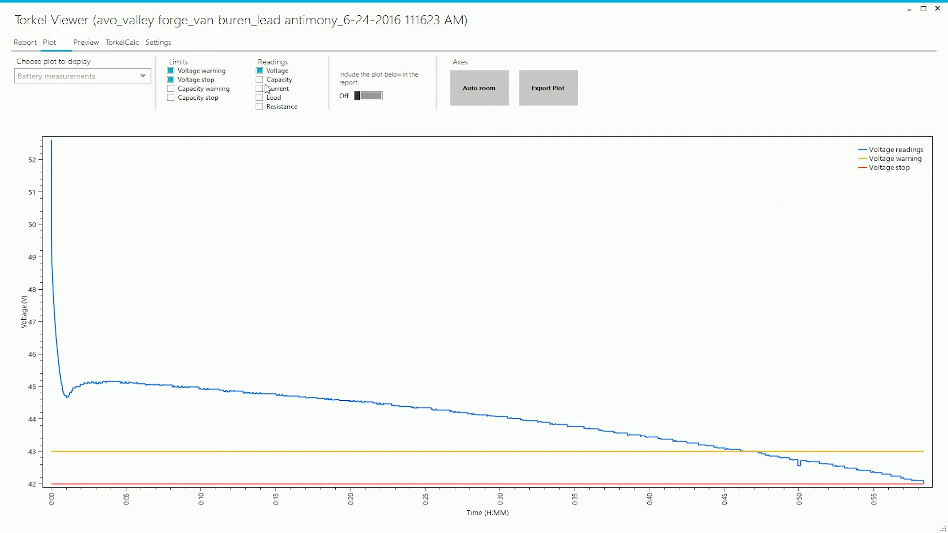
# Try adding capacity, current, load and resistance readings, then leave only voltage plotted.
pyautogui.click(261, 80)
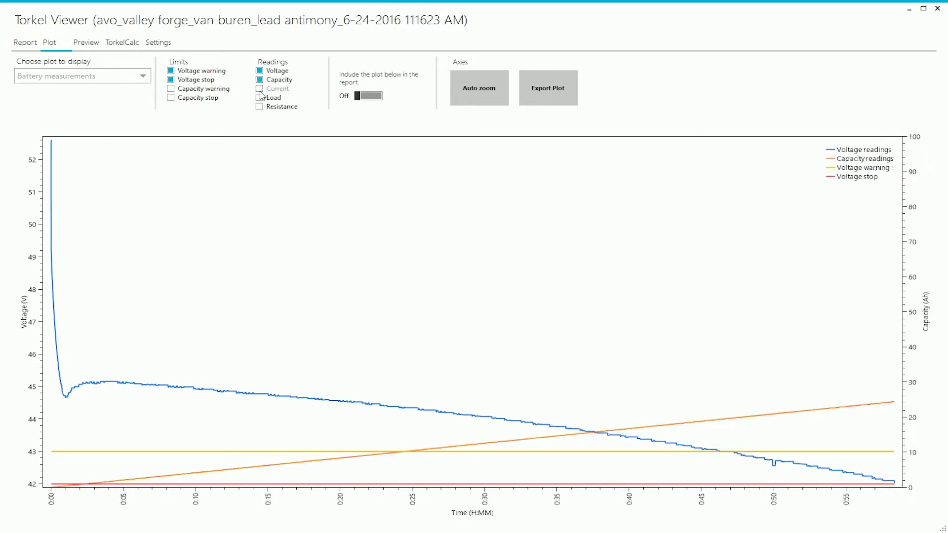
pyautogui.click(260, 91)
pyautogui.click(260, 97)
pyautogui.click(261, 107)
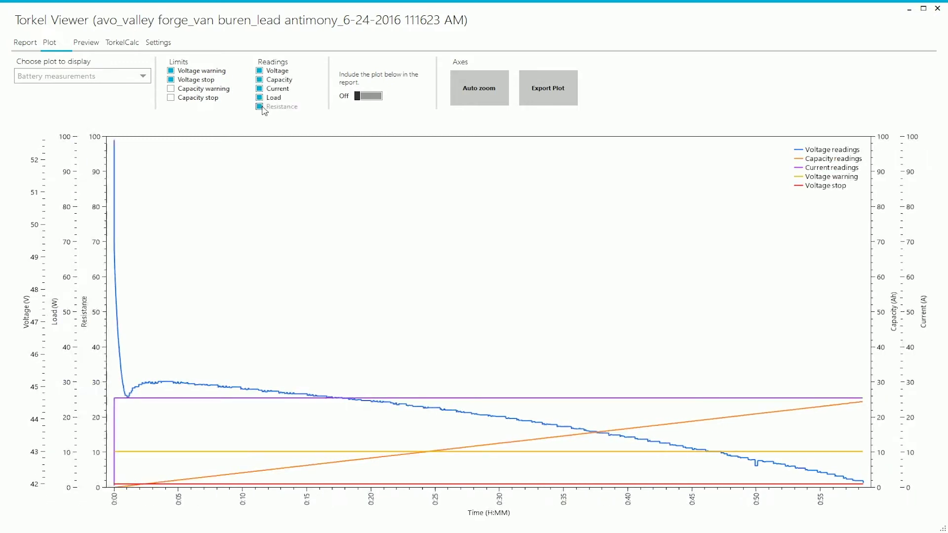
pyautogui.click(260, 107)
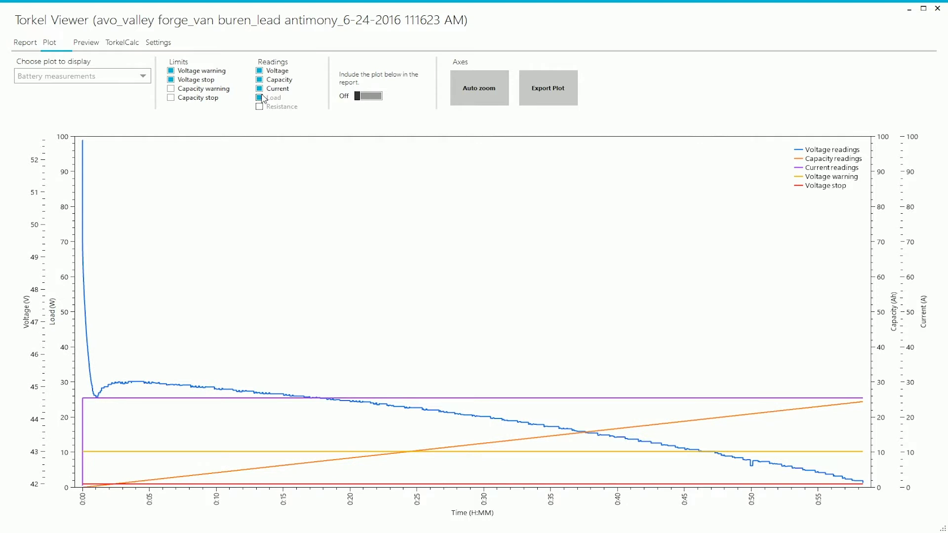
pyautogui.click(261, 98)
pyautogui.click(260, 88)
pyautogui.click(260, 70)
pyautogui.click(260, 80)
pyautogui.click(259, 70)
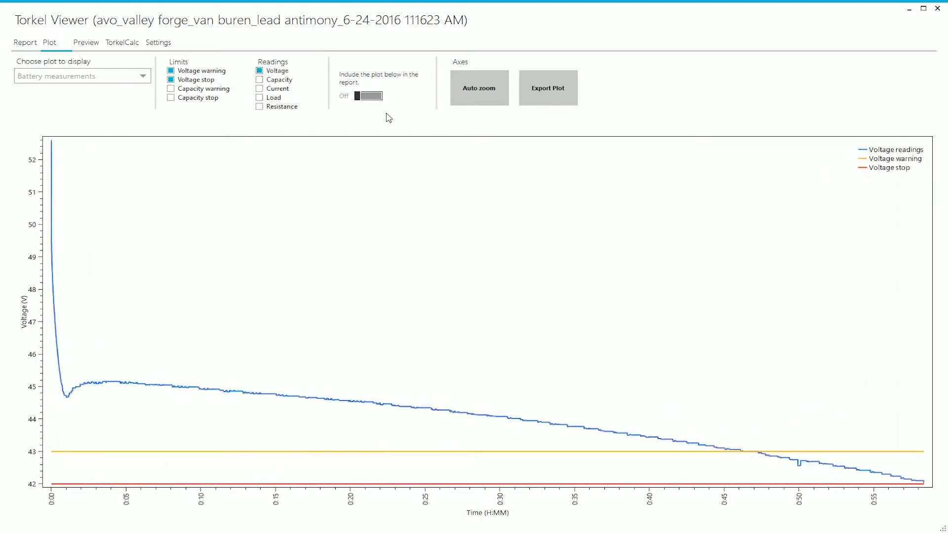
# Keep the voltage plot out of the report and fit it to the full test duration.
pyautogui.click(368, 96)
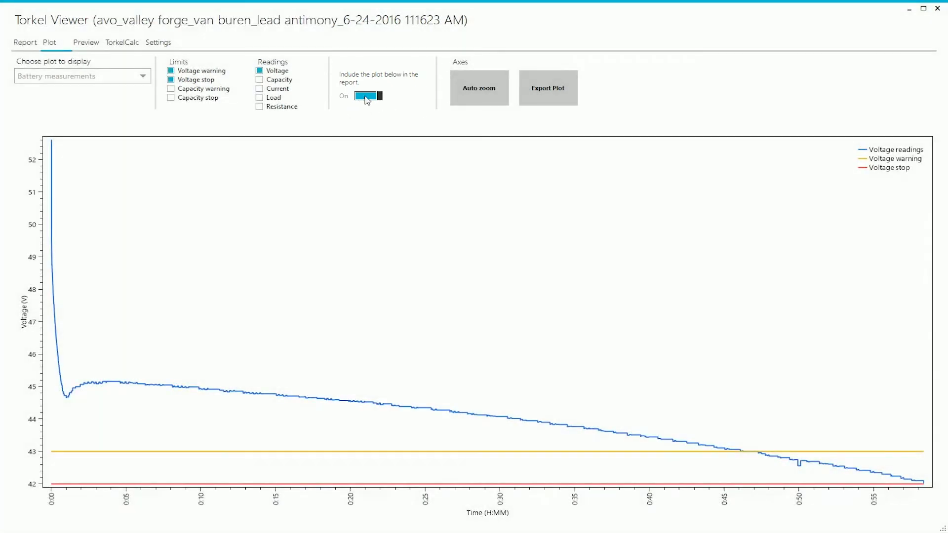
pyautogui.click(366, 98)
pyautogui.scroll(-3, 400, 284)
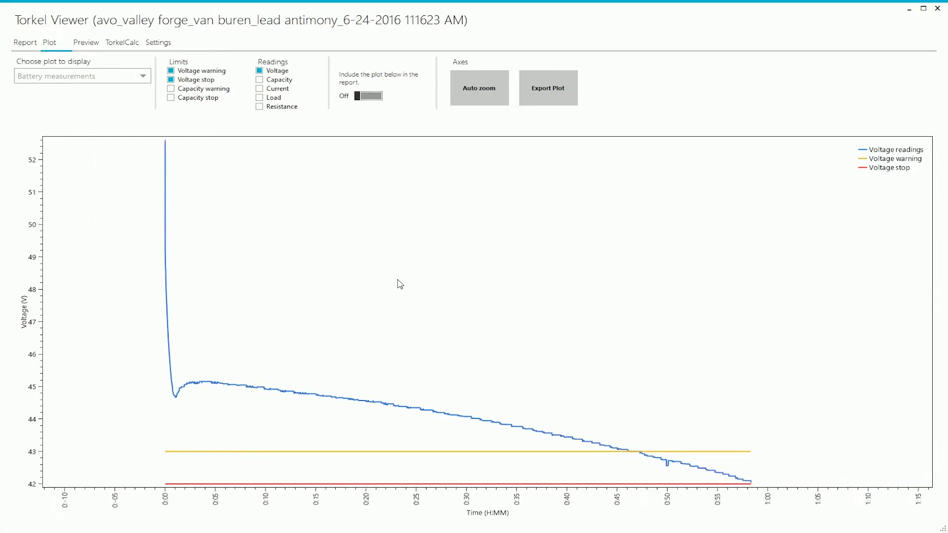
pyautogui.scroll(-3, 399, 284)
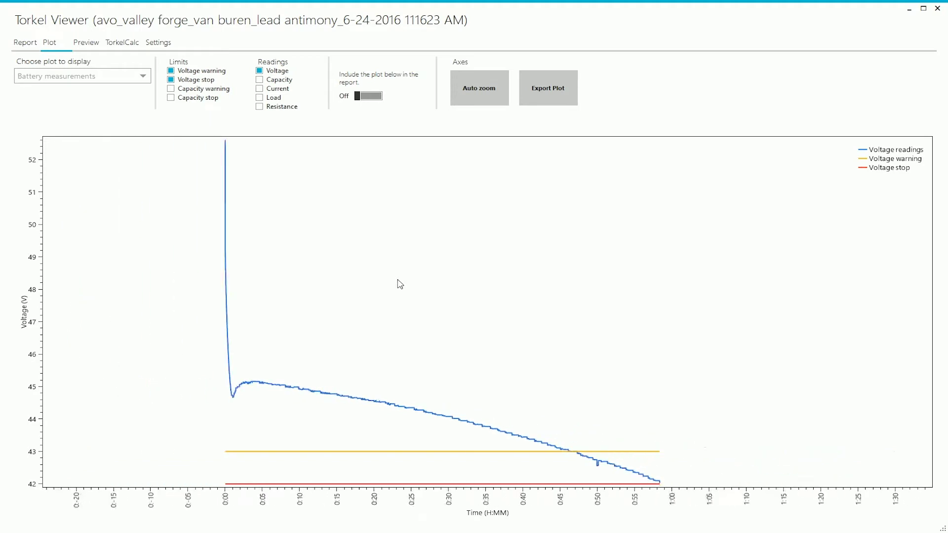
pyautogui.scroll(2, 400, 284)
pyautogui.scroll(1, 400, 284)
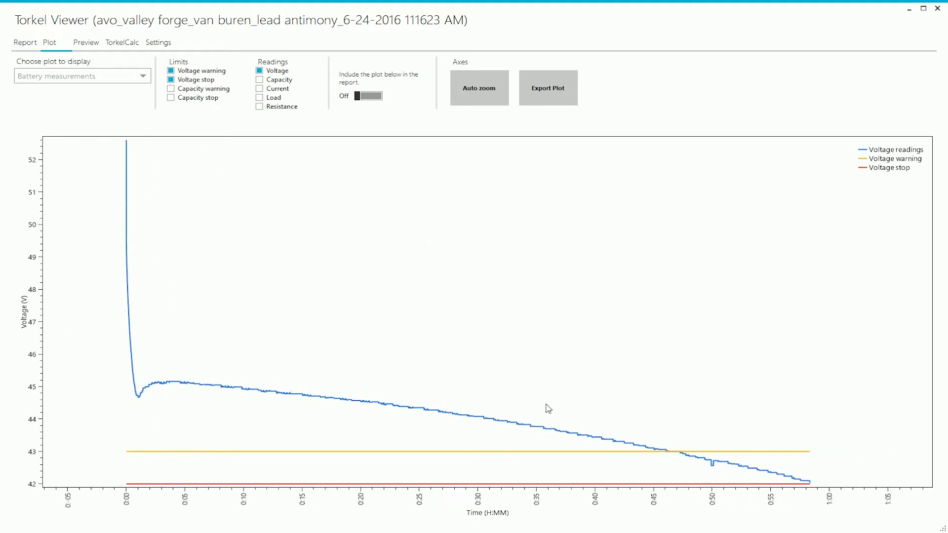
pyautogui.click(480, 91)
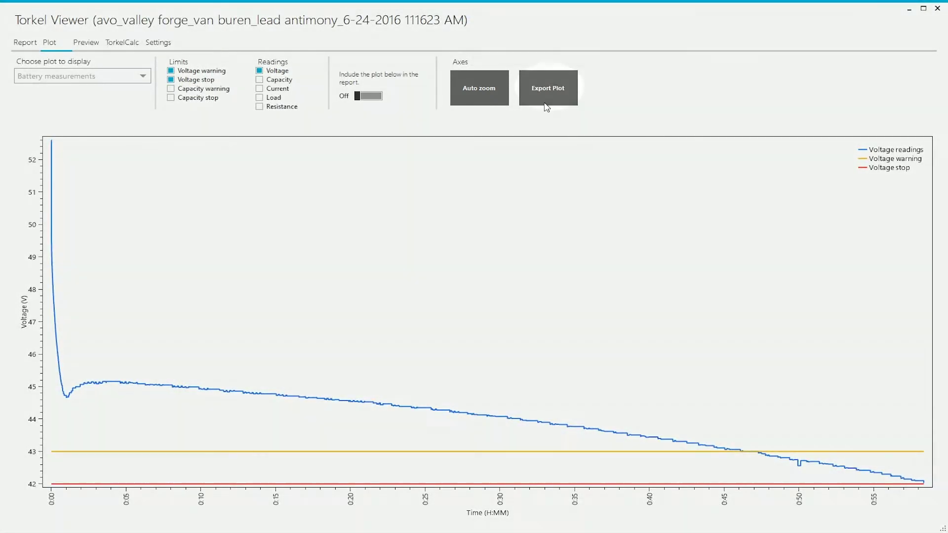
# Cancel a PNG export of the voltage plot and switch to the BVM voltages diagram.
pyautogui.click(556, 100)
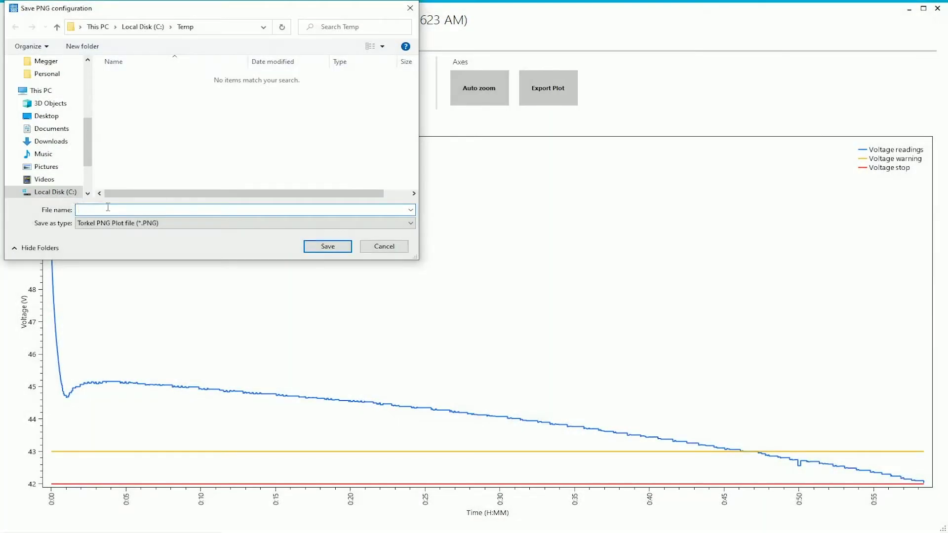
pyautogui.click(172, 223)
pyautogui.click(158, 224)
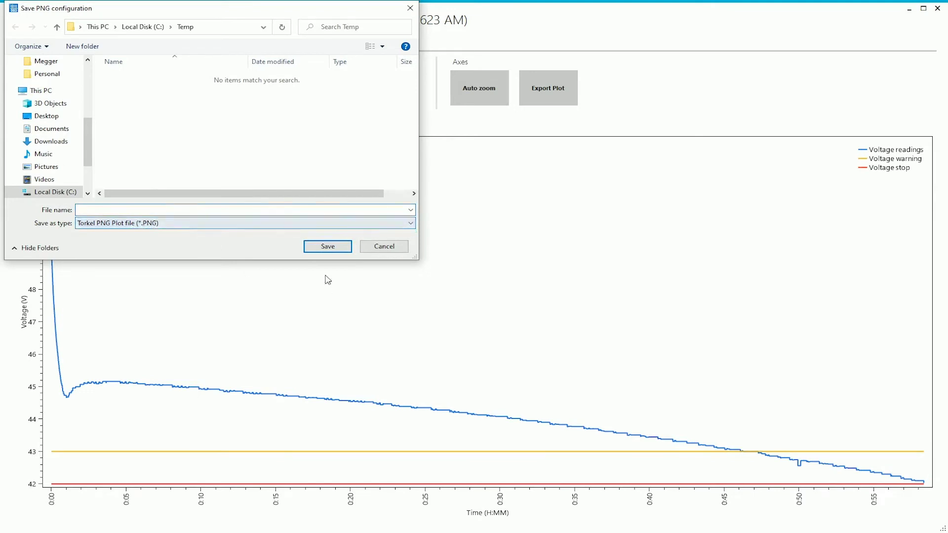
pyautogui.click(201, 135)
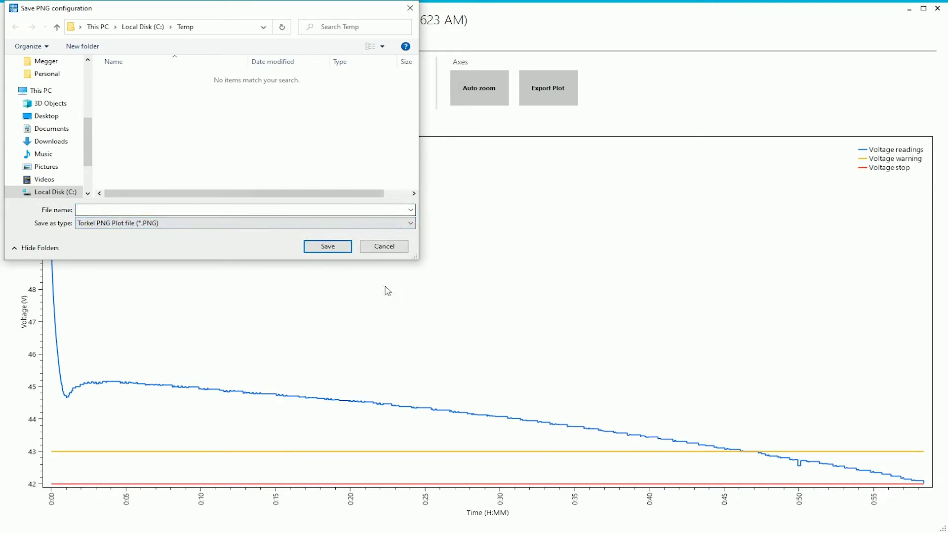
pyautogui.click(384, 246)
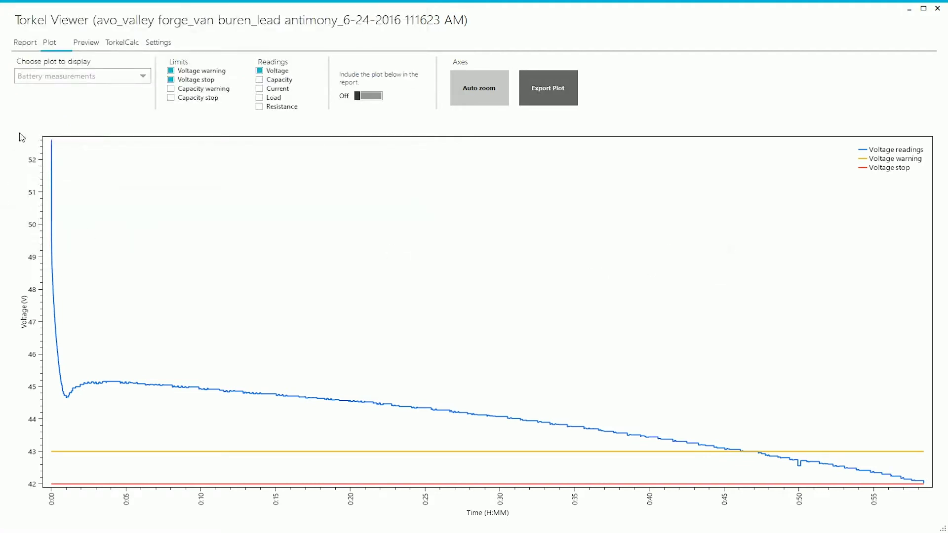
pyautogui.click(110, 79)
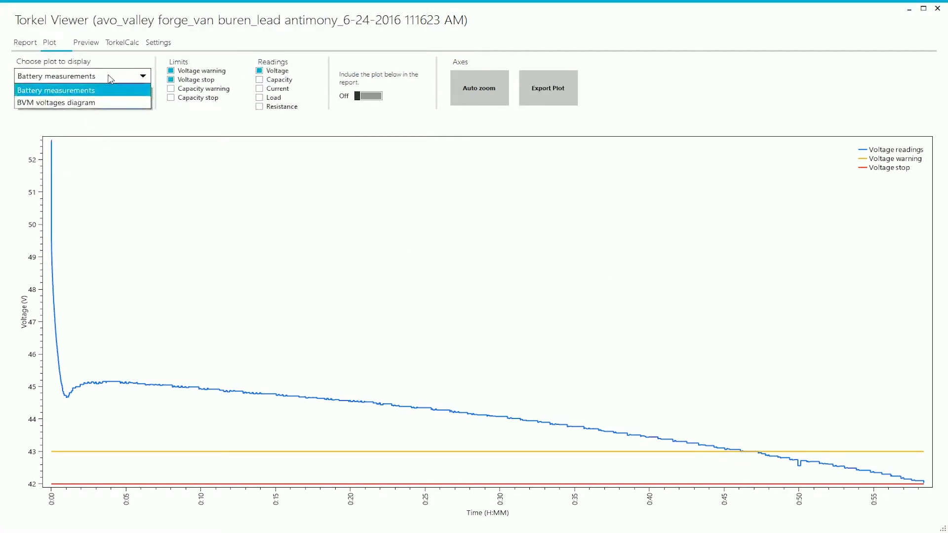
pyautogui.click(110, 99)
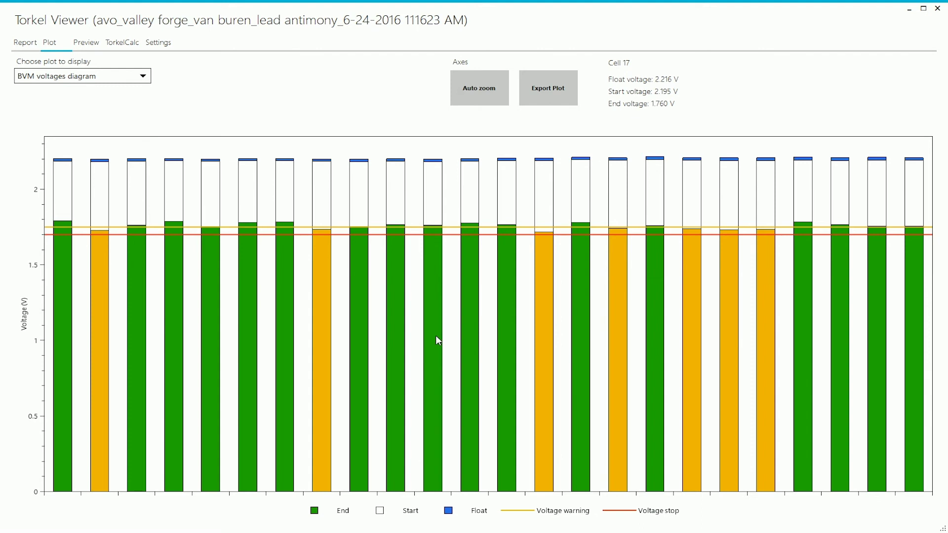
# Show cell 13's voltages, then cell 15's: float 2.212 V, end 1.780 V.
pyautogui.click(514, 339)
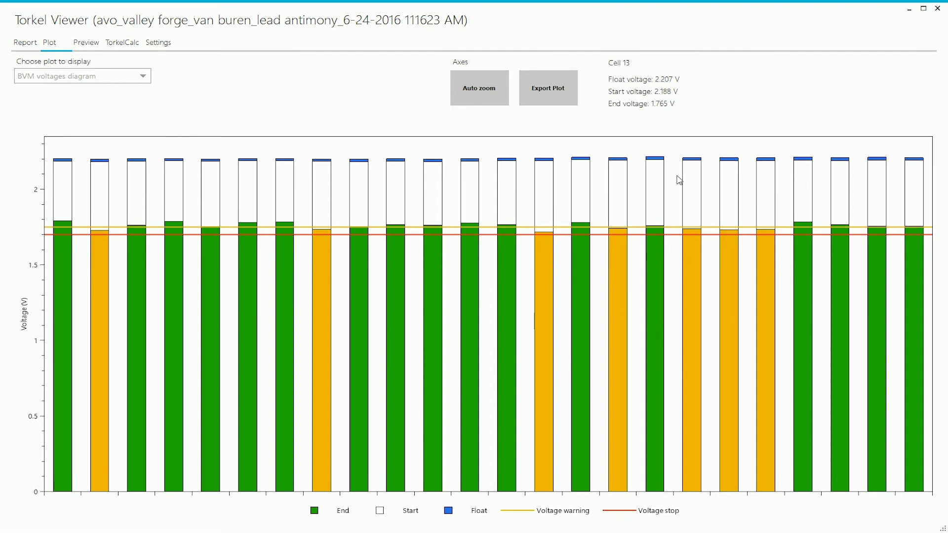
pyautogui.click(585, 273)
# Auto-zoom the BVM bar chart to all cells and open the Save PNG dialog.
pyautogui.scroll(-2, 455, 325)
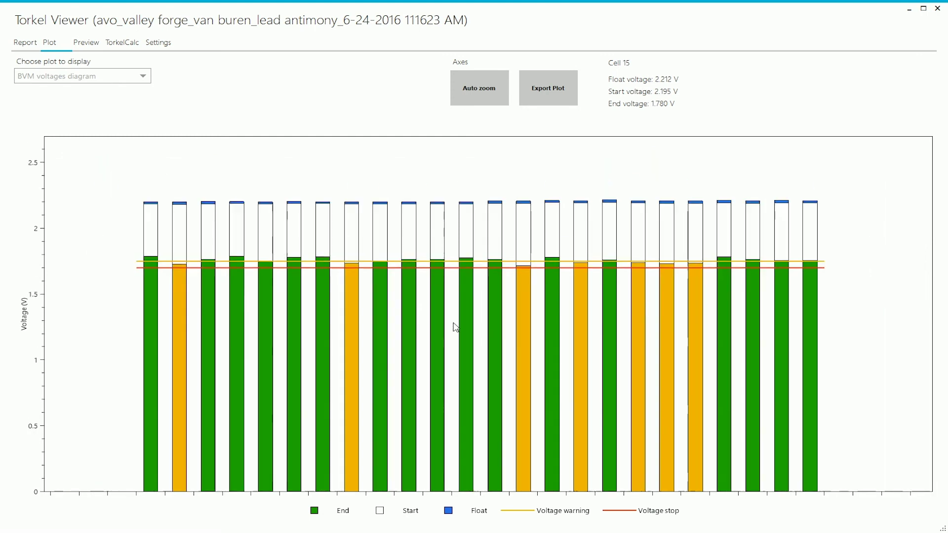
pyautogui.scroll(2, 454, 326)
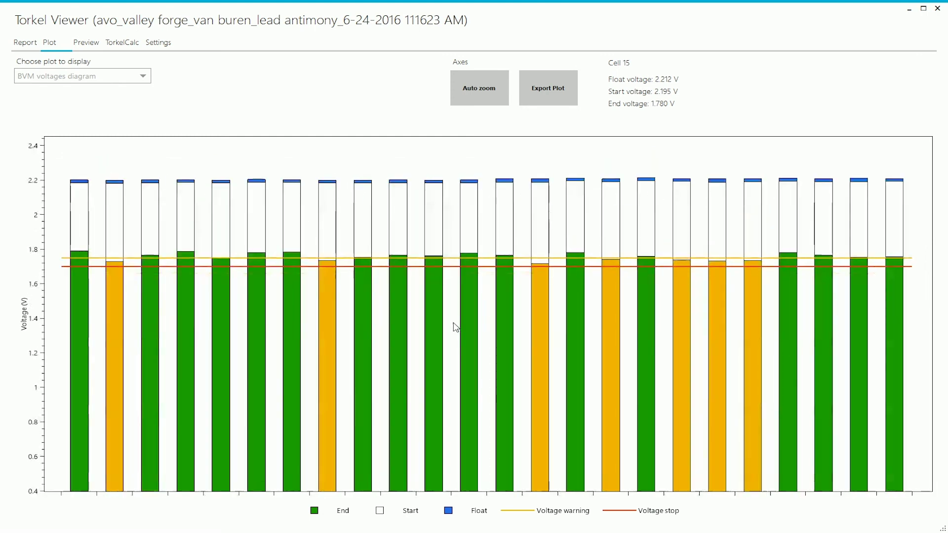
pyautogui.scroll(-1, 471, 254)
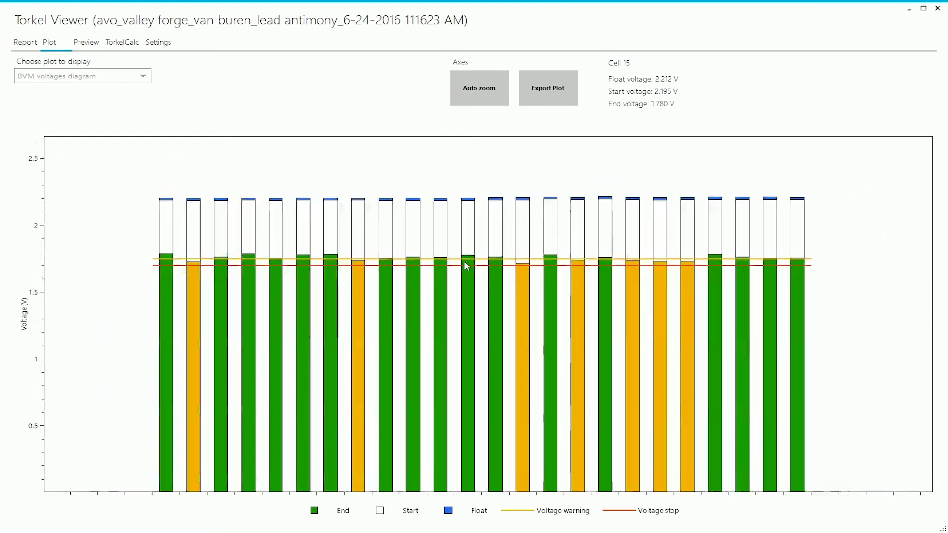
pyautogui.click(484, 97)
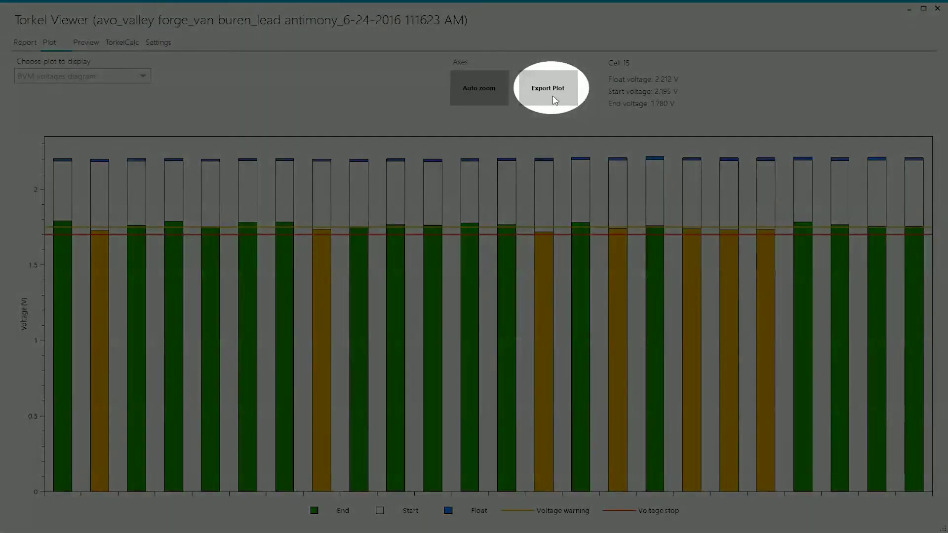
pyautogui.click(553, 96)
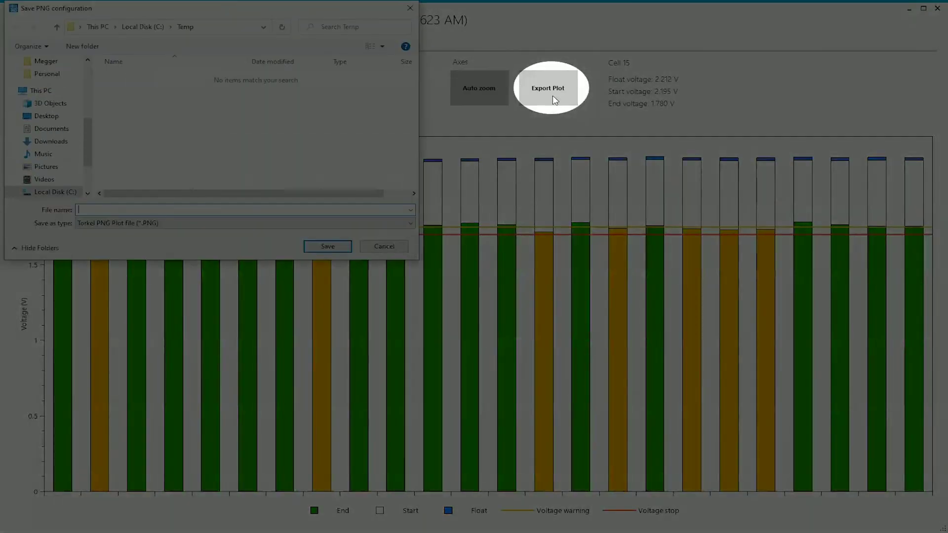